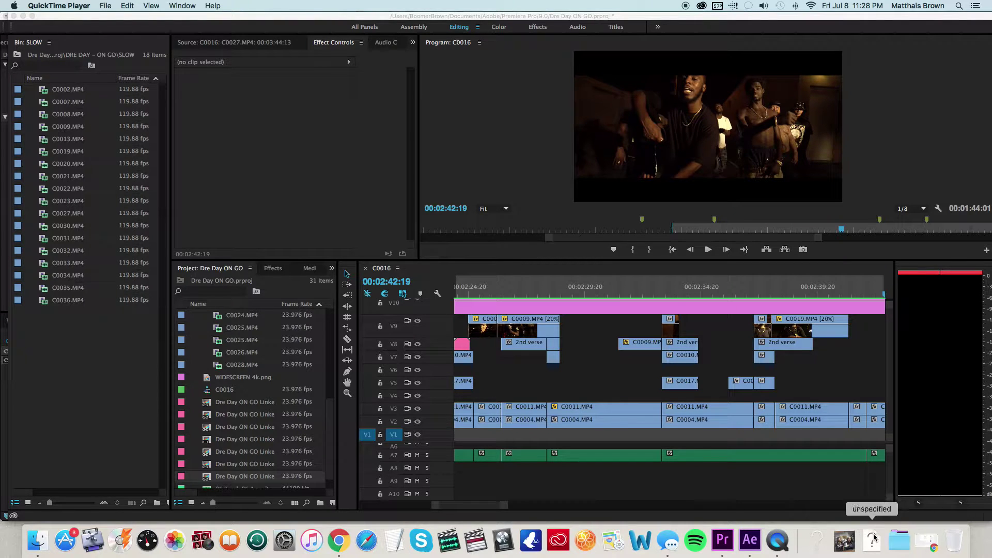
Scrub and play the sequence with volume raised, stopping at 00:02:32:12.
click(844, 540)
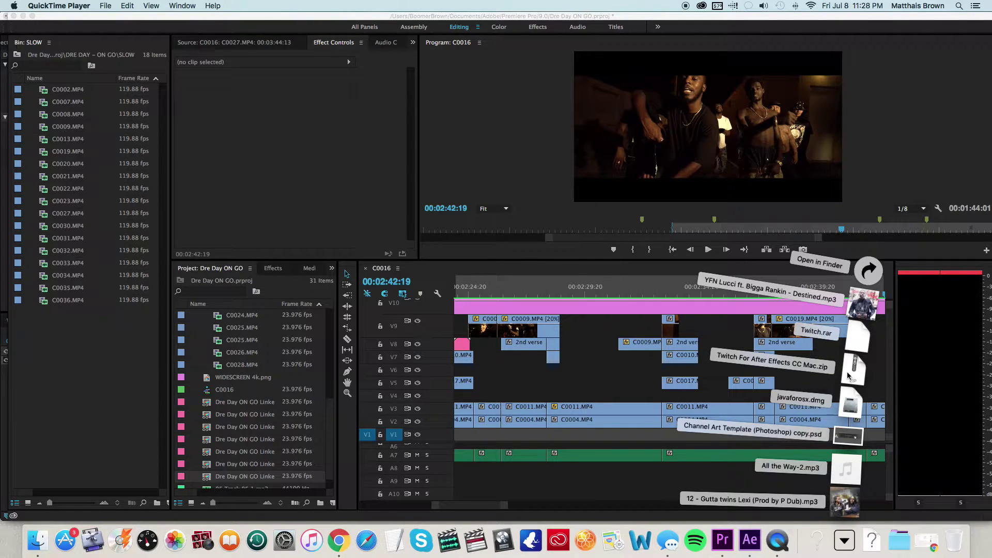
click(728, 333)
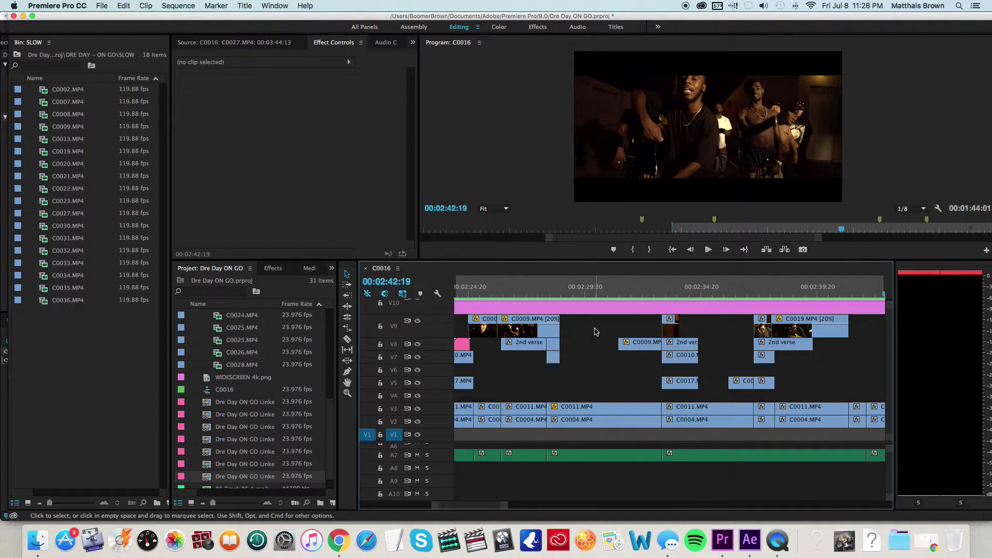
click(575, 296)
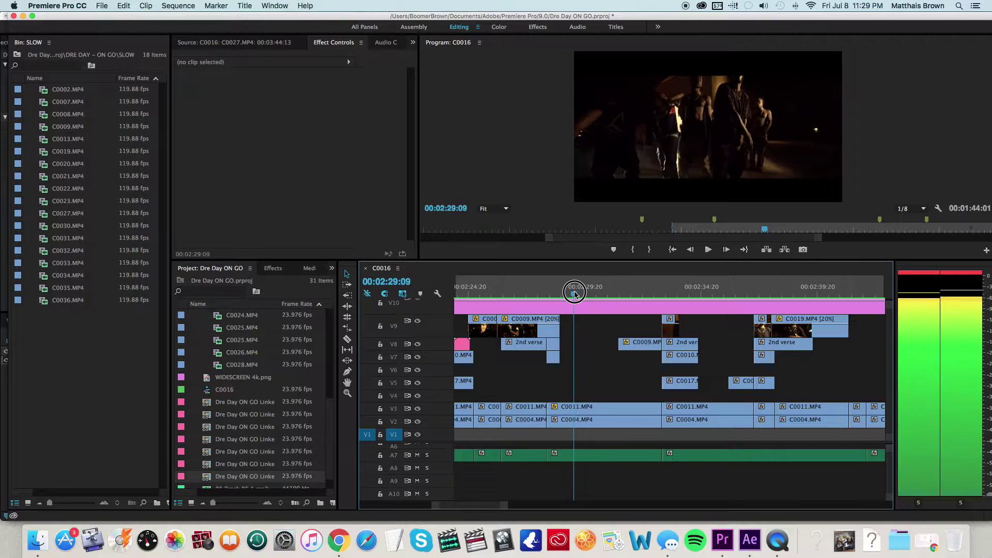
drag(575, 294, 533, 294)
key(space)
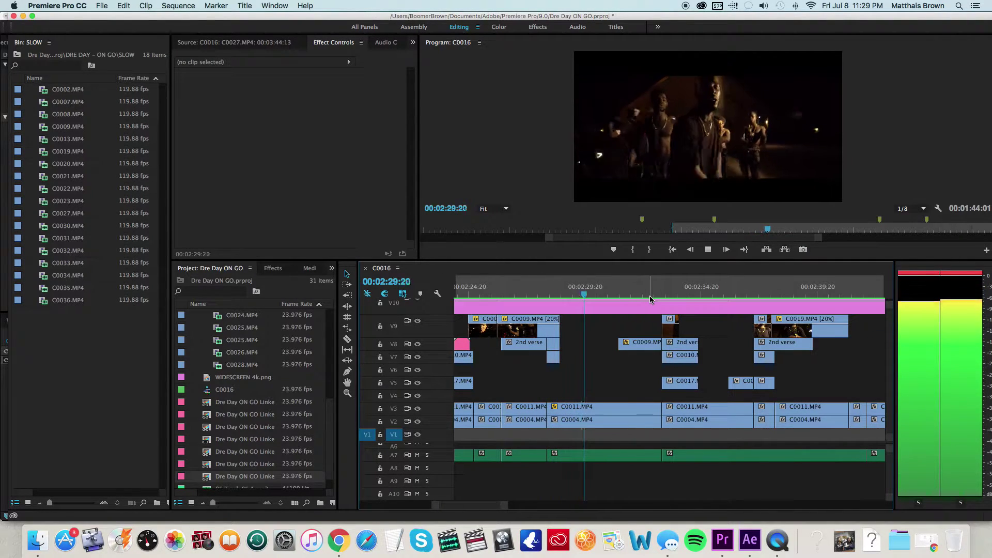
key(XF86AudioRaiseVolume)
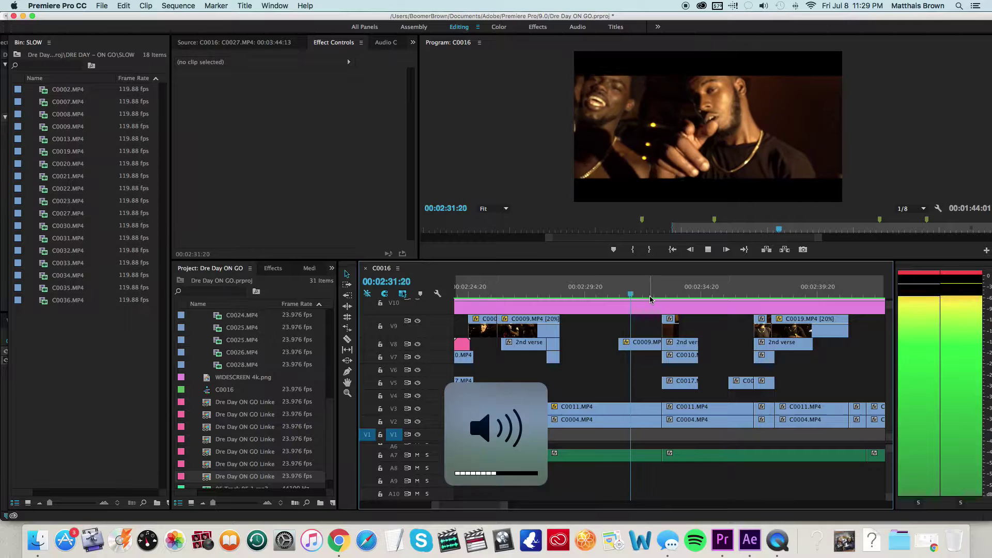
click(645, 294)
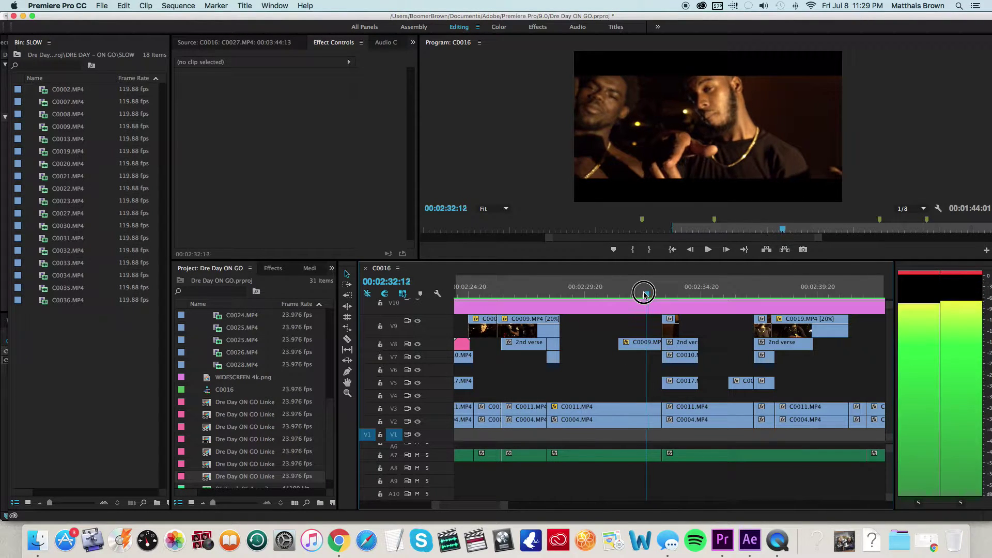
Razor-cut C0009 on V8 at 00:02:32:11 and select the new segment.
key(c)
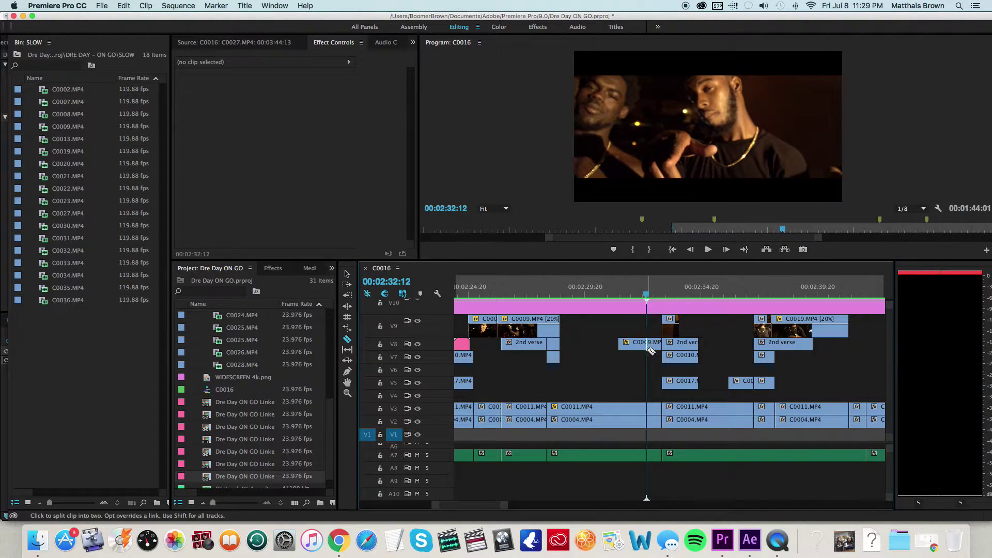
click(645, 295)
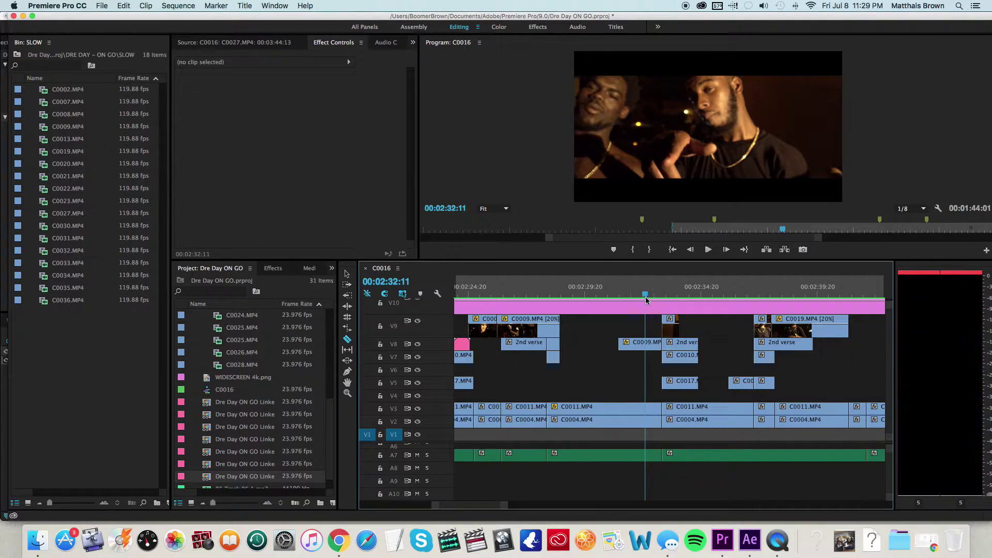
click(650, 347)
key(v)
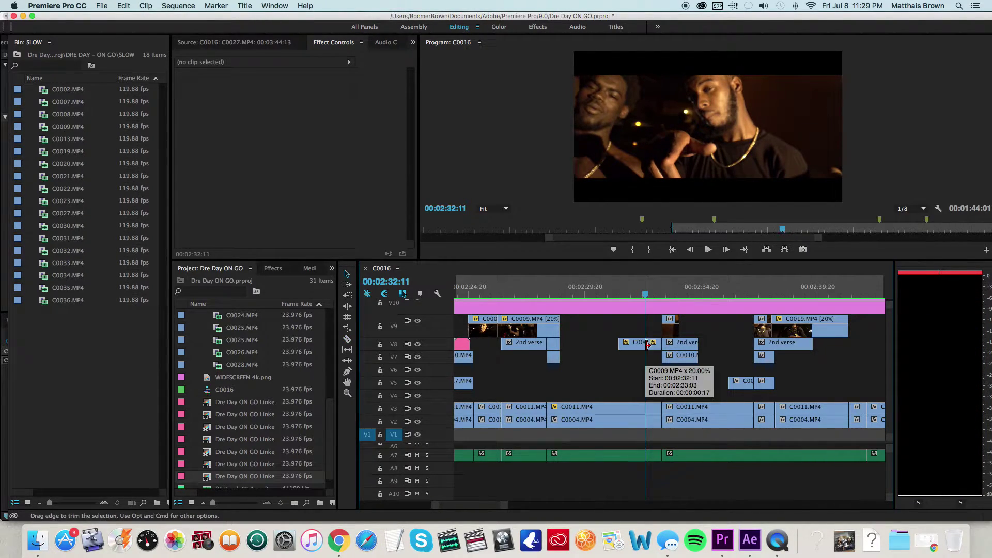
click(651, 345)
Zoom in on the split C0009 segment and replace it with an After Effects composition.
click(651, 345)
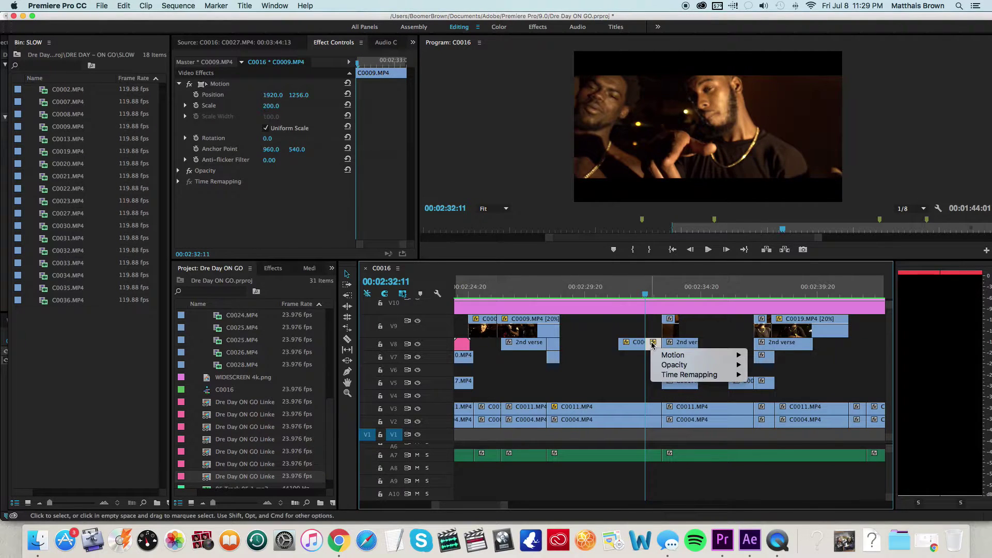
click(656, 346)
key(=)
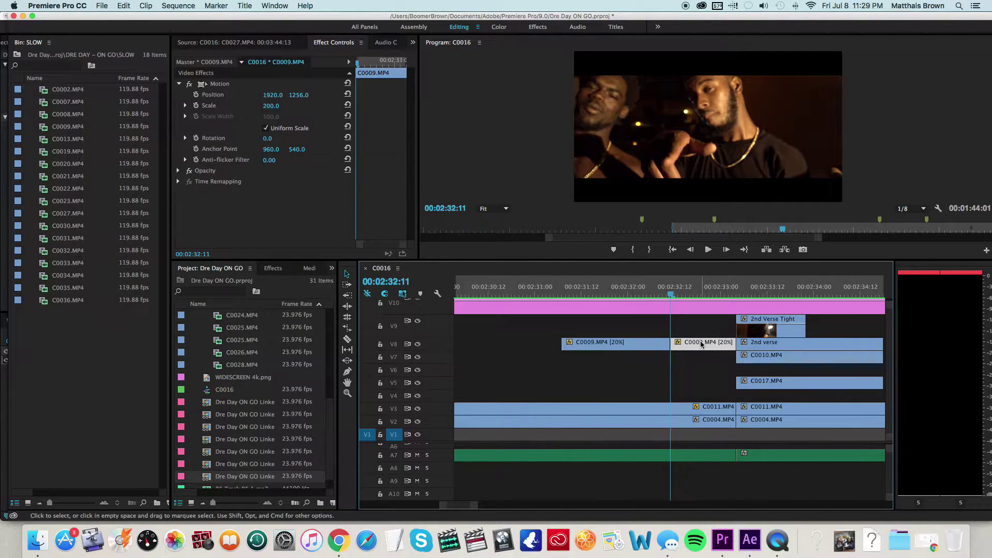
right_click(702, 344)
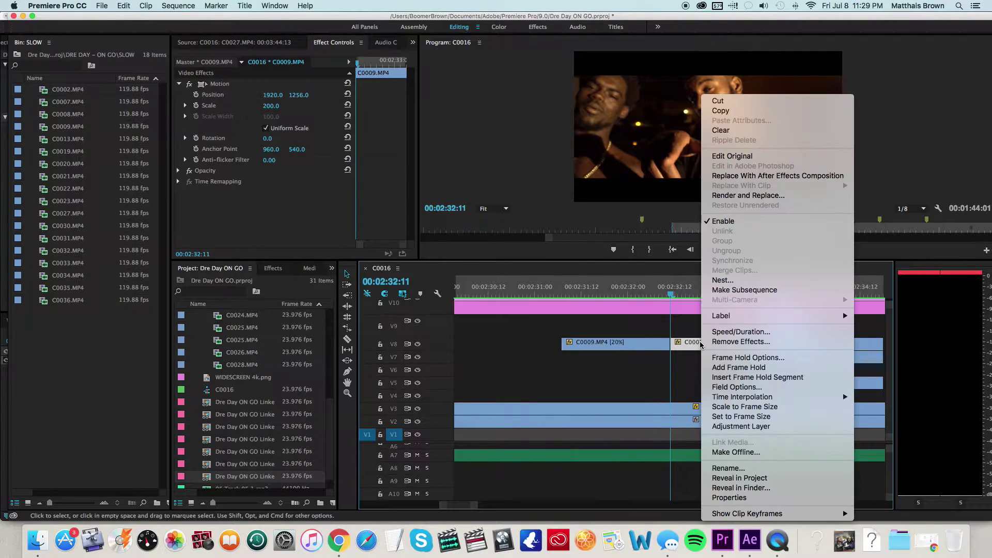
click(749, 177)
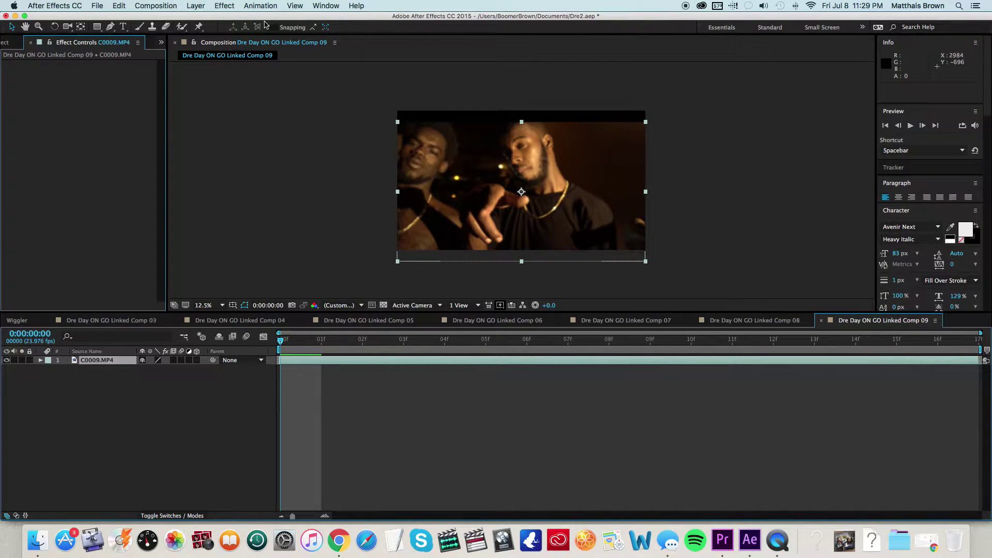
Apply Video Copilot > Twitch, then collapse the Twitch and Animation Presets folders.
click(224, 5)
mouse_move(255, 292)
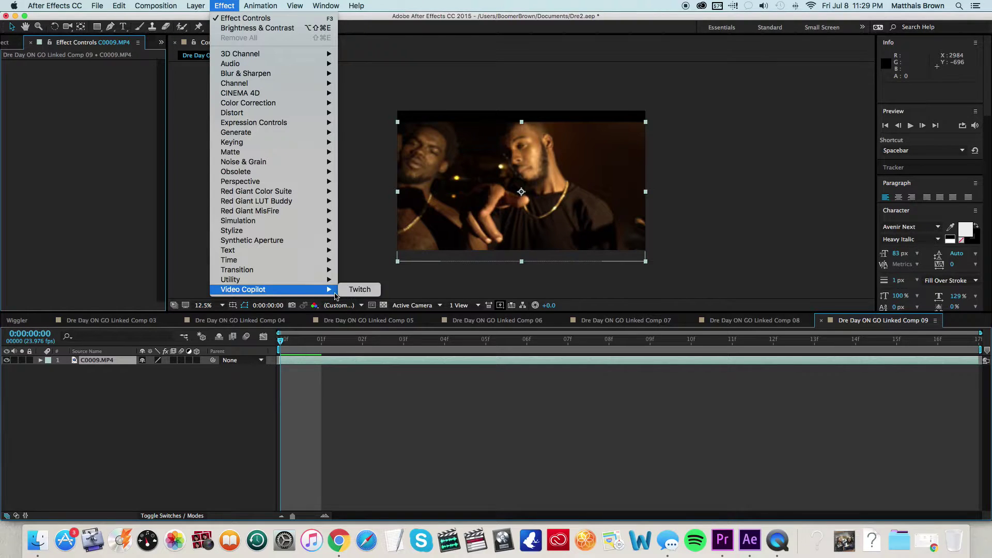
click(356, 290)
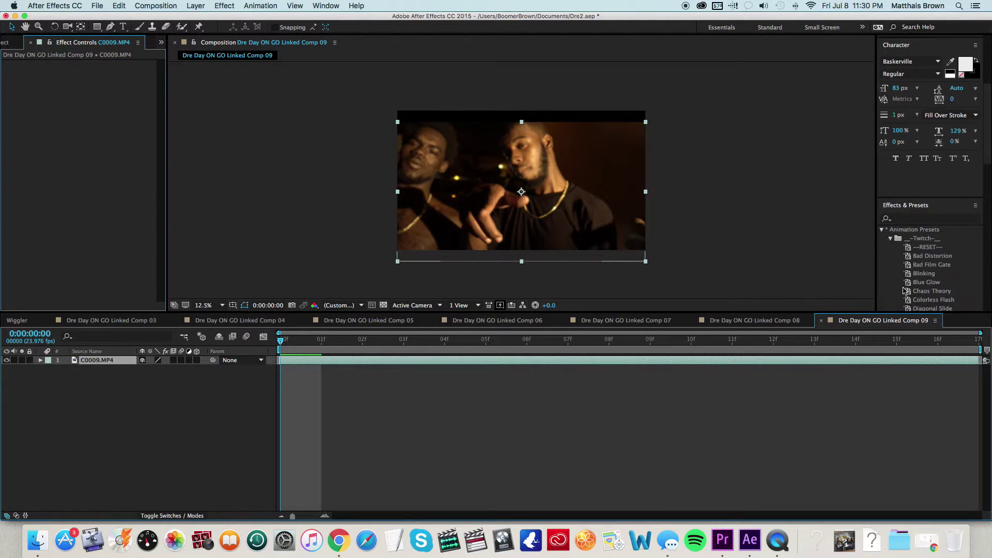
click(890, 238)
click(882, 230)
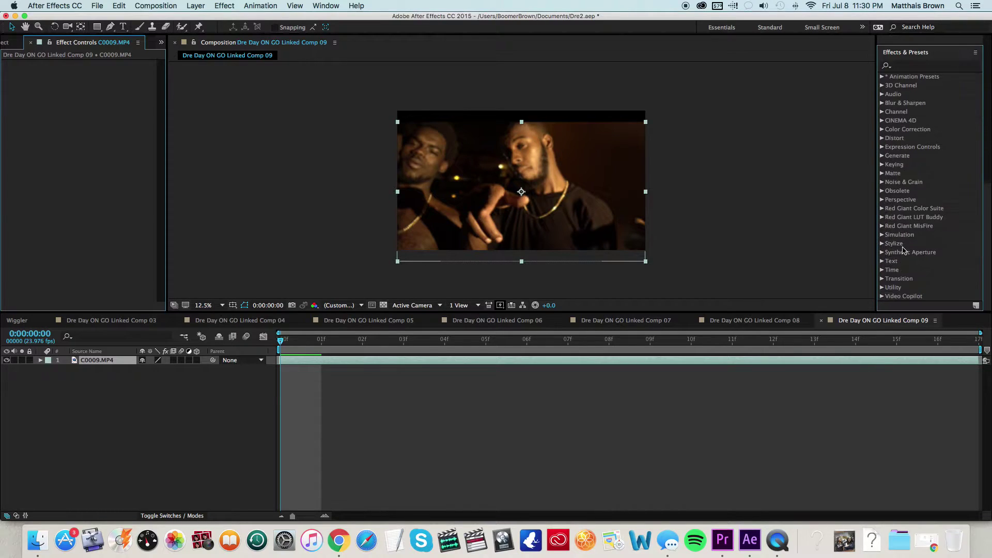
Expand Animation Presets > Twitch and drag Police Lights onto the C0009.MP4 layer.
click(883, 242)
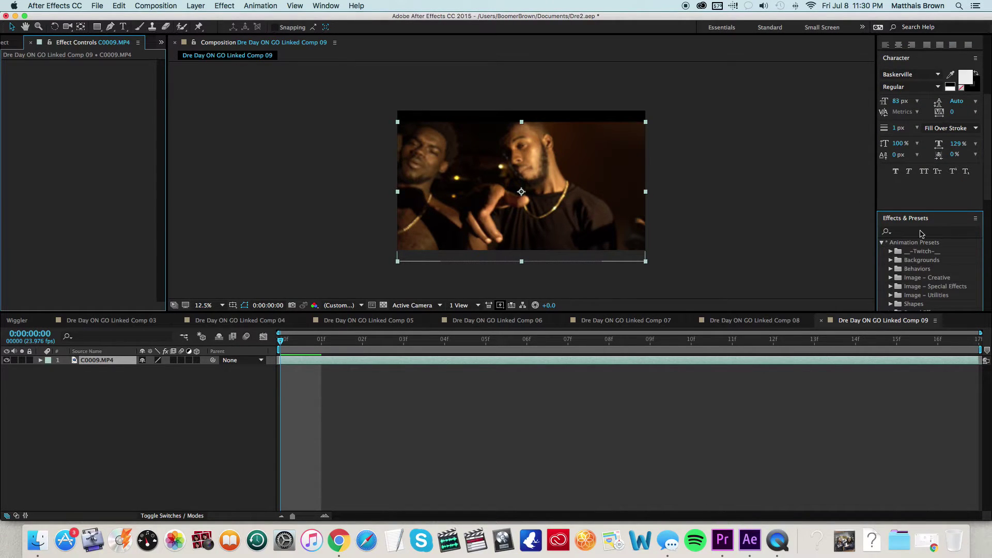
scroll(922, 234, down, 3)
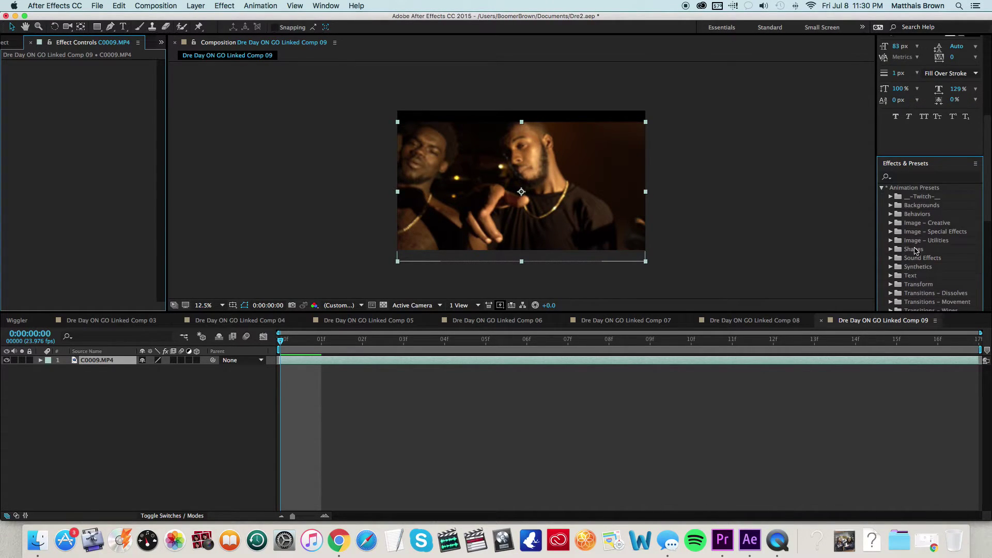
click(891, 197)
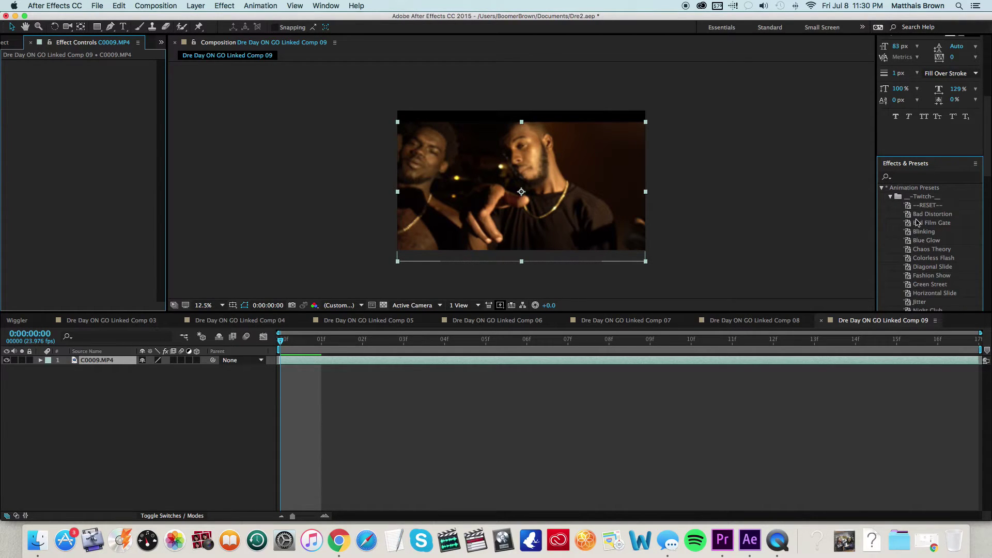
scroll(916, 251, down, 4)
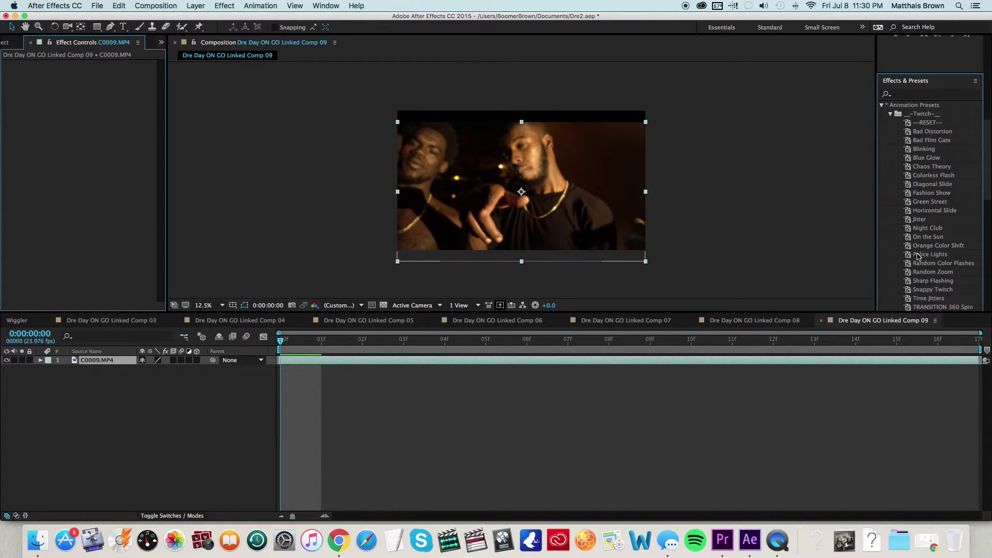
click(916, 256)
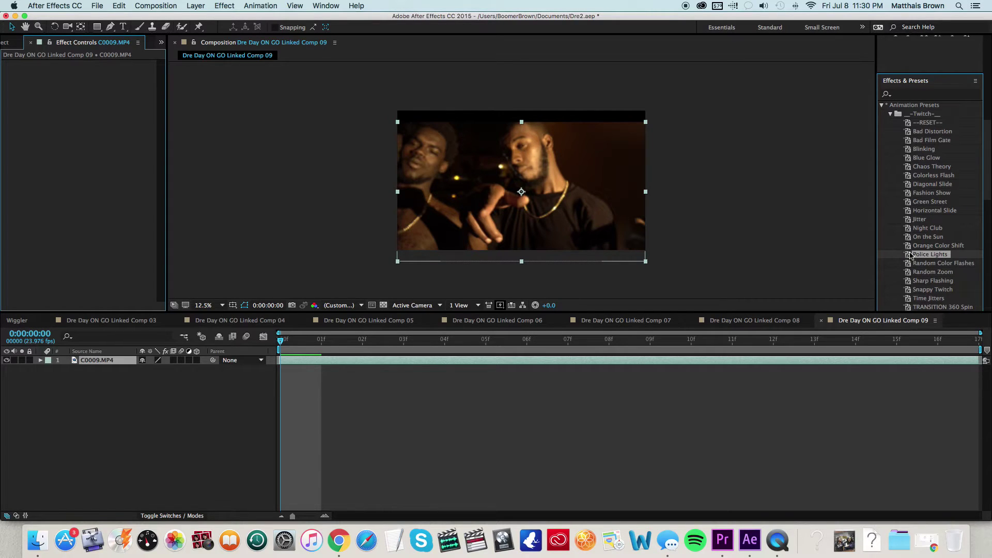
drag(911, 256, 94, 364)
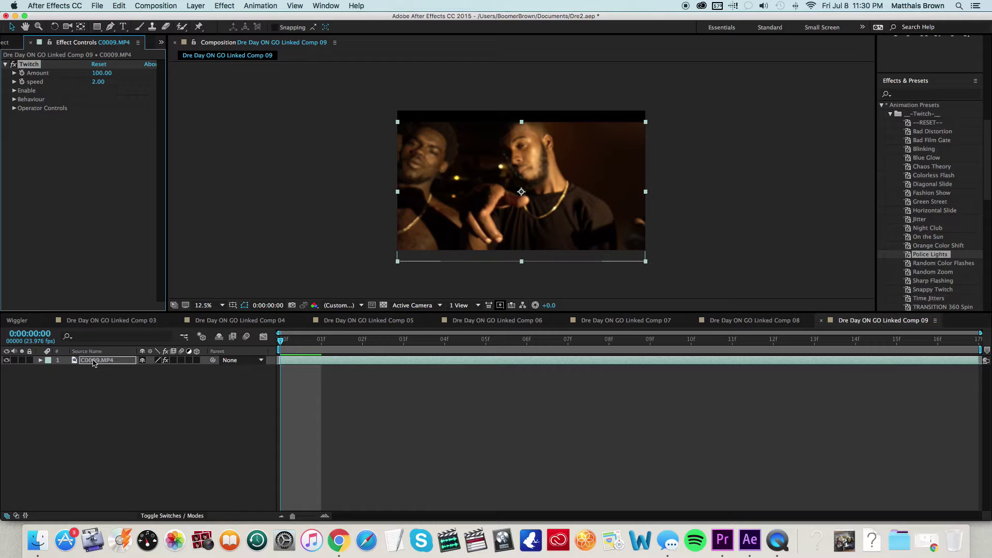
Preview the comp with Police Lights, then return to the comp's start.
key(space)
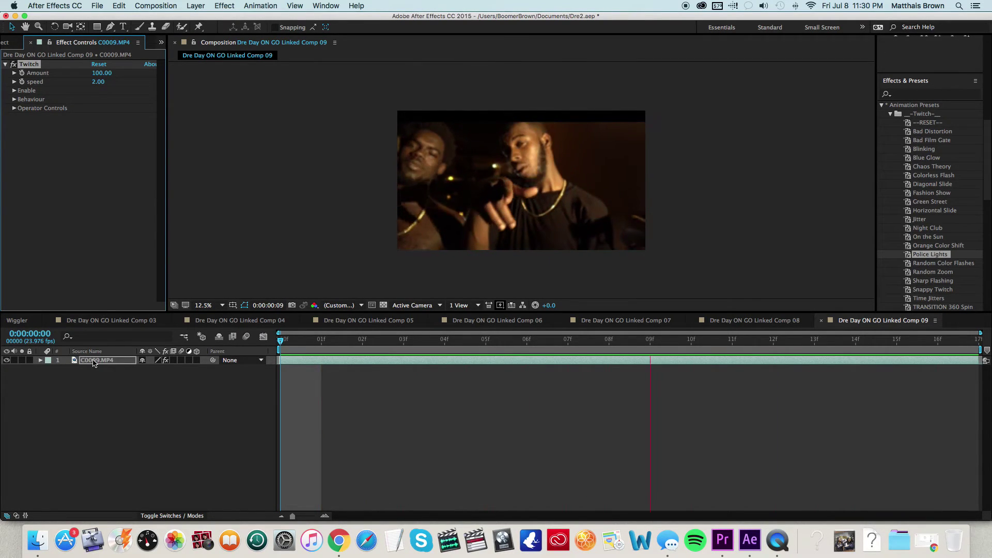
key(space)
click(309, 342)
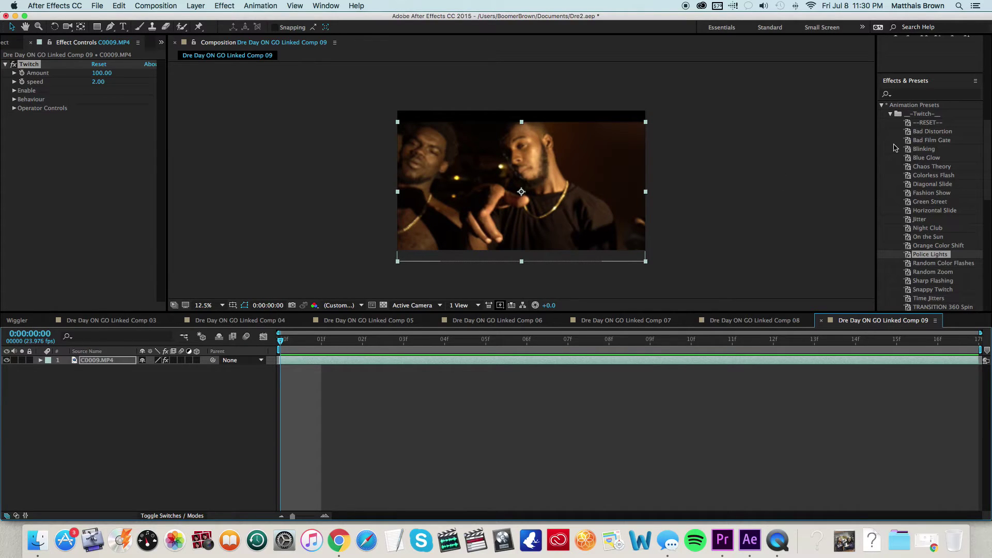
Drag Bad Film Gate and Time Jitters onto C0009.MP4 and preview the stacked presets.
key(F2)
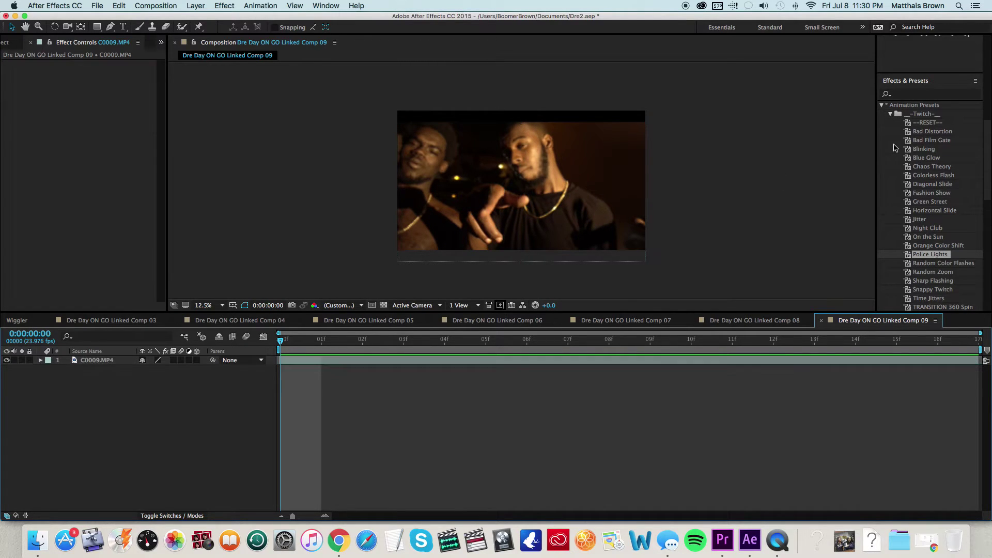
click(908, 142)
drag(908, 146, 110, 362)
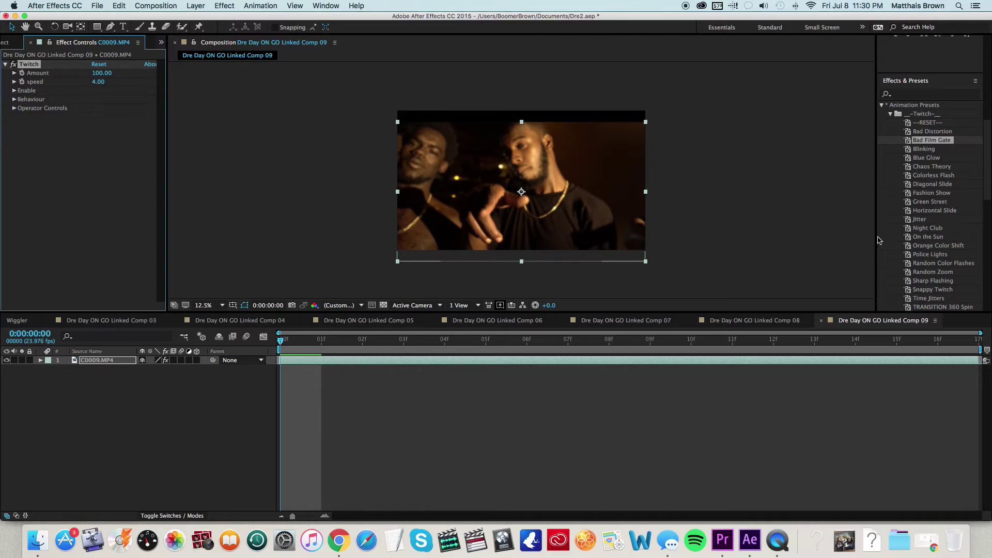
drag(925, 299, 113, 361)
key(space)
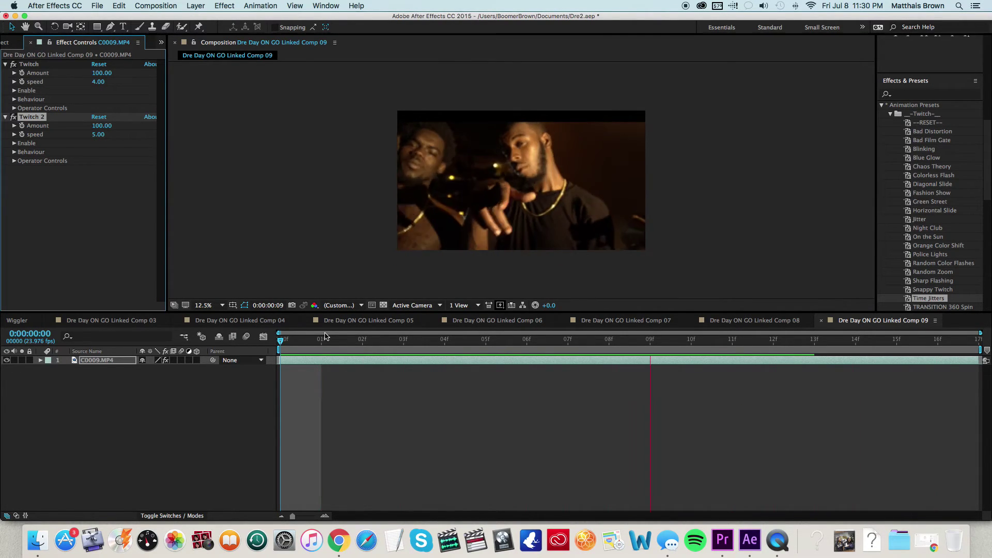
key(space)
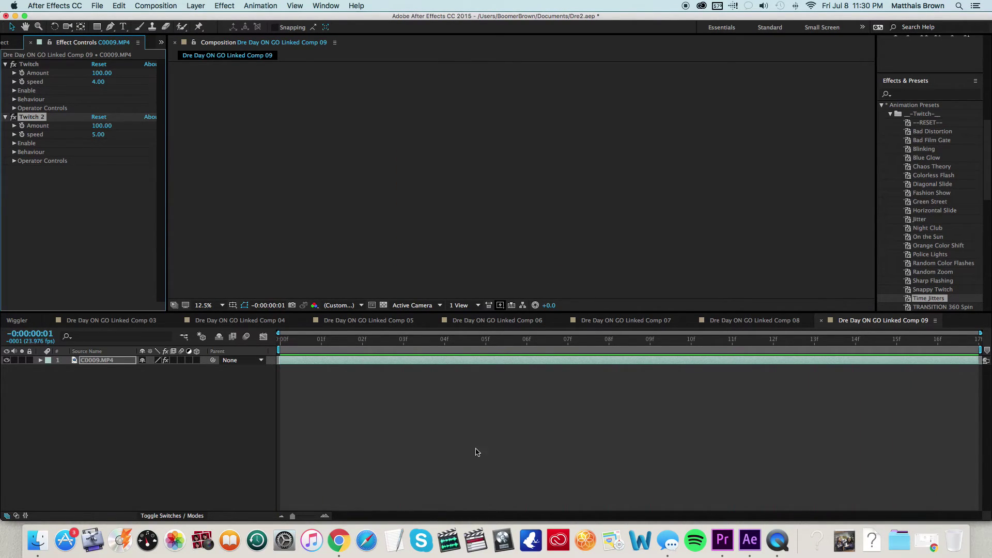
Back in Premiere, place the playhead at 00:02:32:05 just before the linked comp clip.
click(723, 541)
click(680, 291)
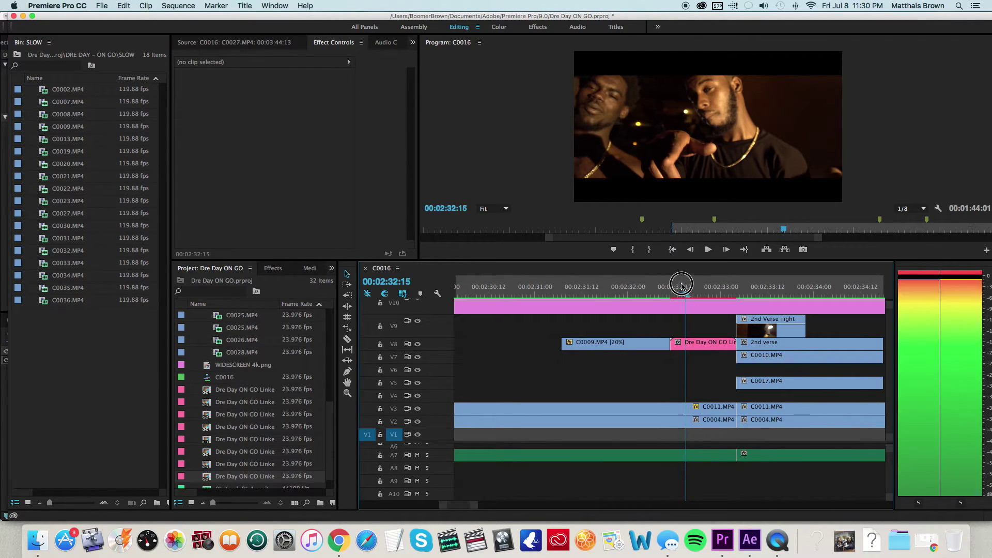
drag(685, 288, 638, 289)
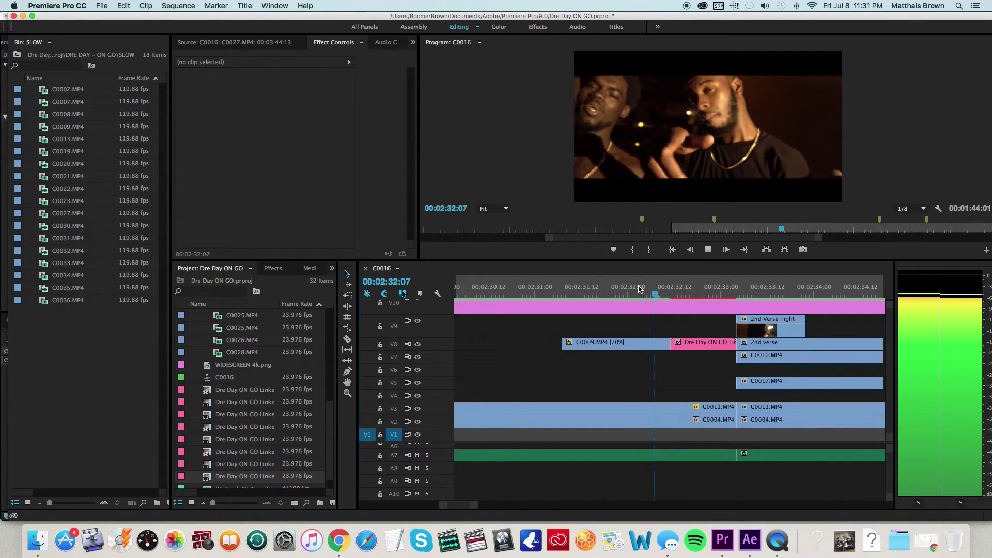
key(space)
click(646, 288)
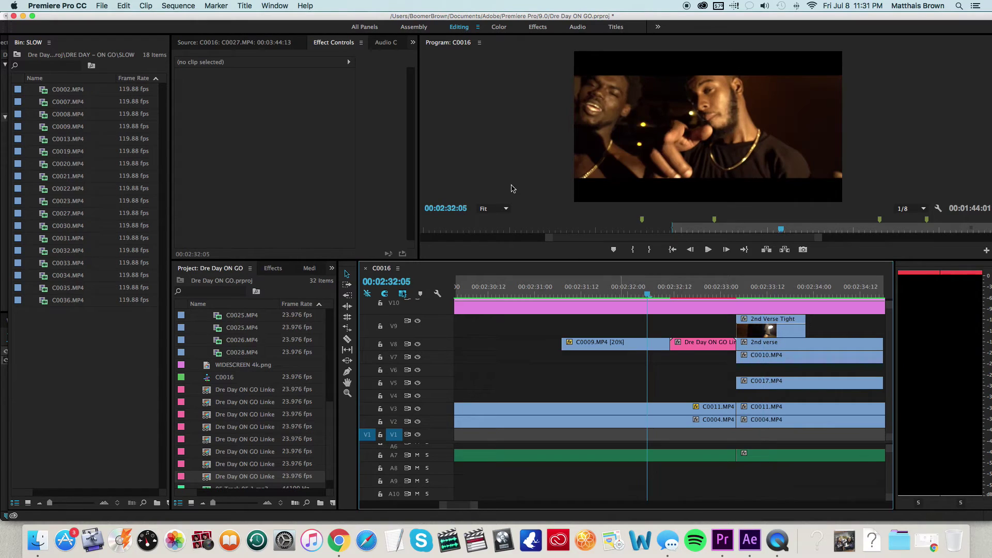
Start a render of the marked range from the Sequence menu, then cancel it.
click(178, 5)
click(182, 45)
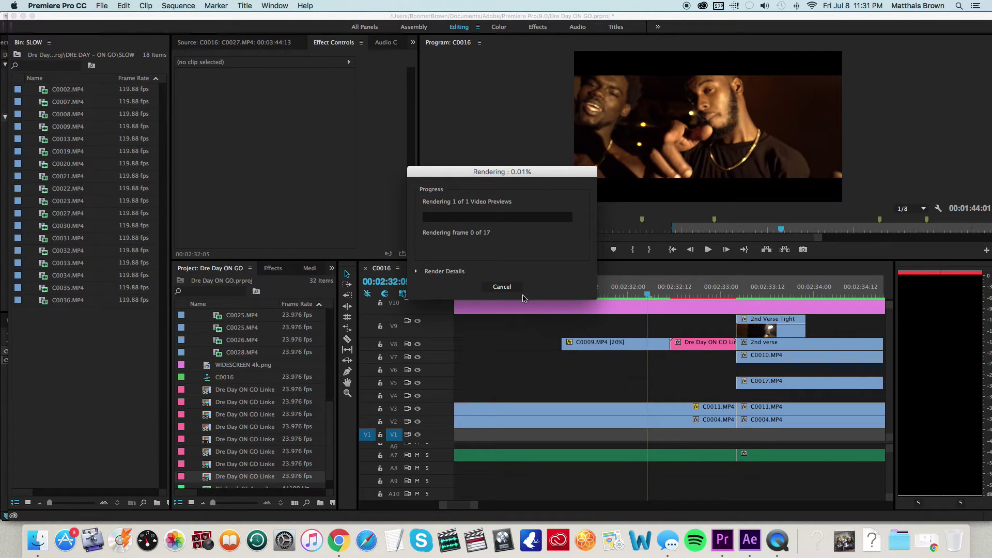
key(Escape)
Mark an In point at 00:02:32:05 and render effects In to Out.
key(i)
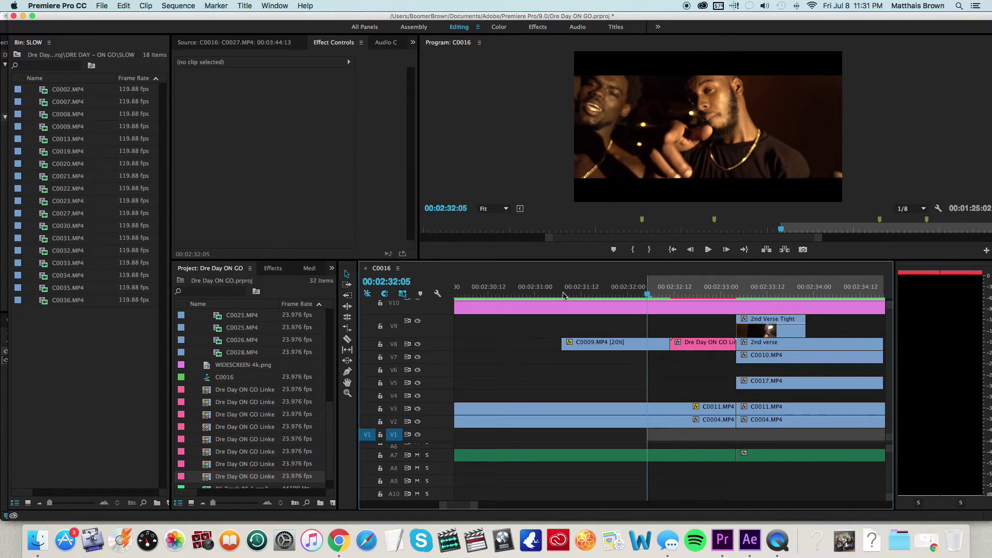
click(179, 5)
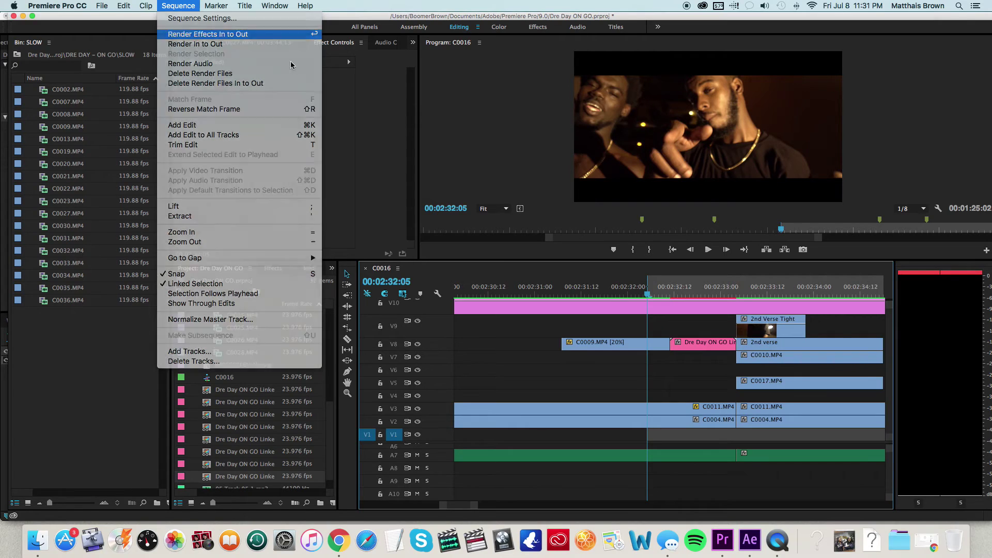
click(289, 31)
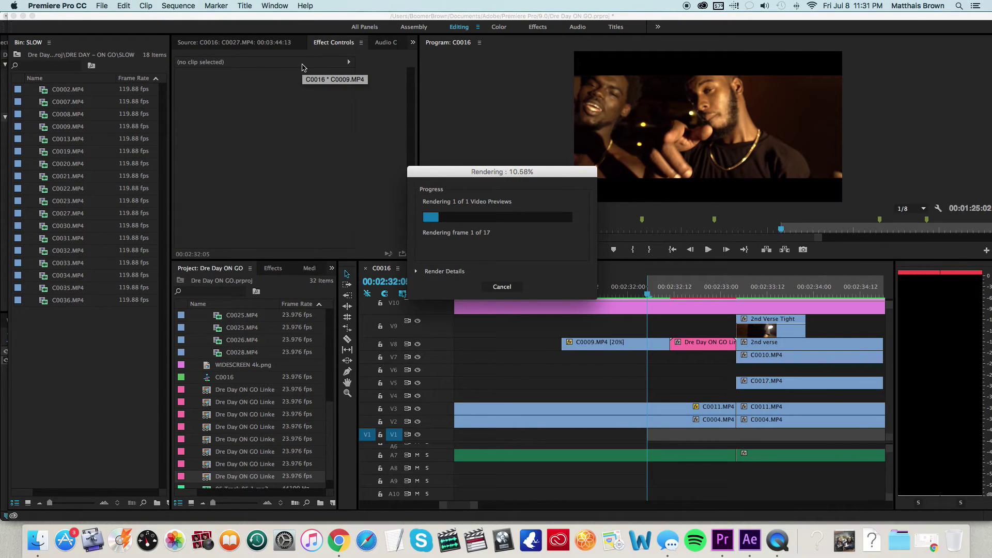